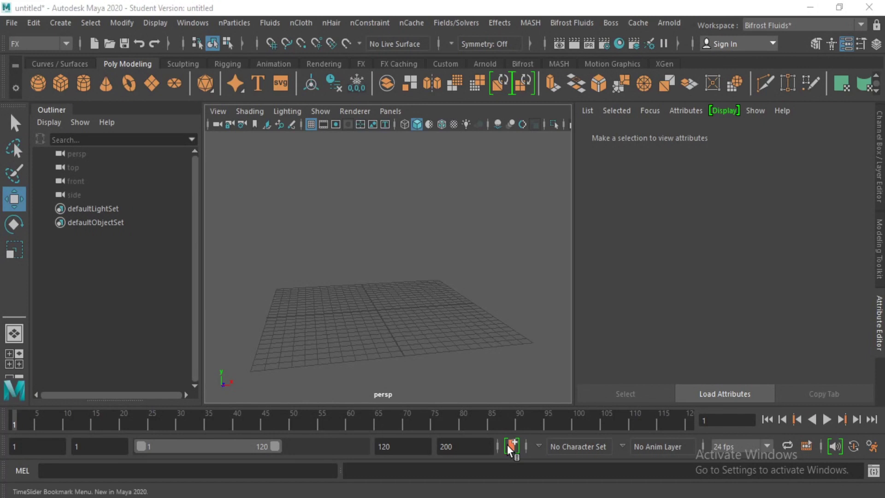
- Add a polygon cube, scale it up into a large box and lift it above the grid
mouse_move(367, 297)
left_mouse_down("alt")
mouse_move(436, 275)
mouse_move(410, 284)
mouse_move(391, 307)
mouse_move(408, 317)
mouse_move(446, 281)
left_mouse_up("alt")
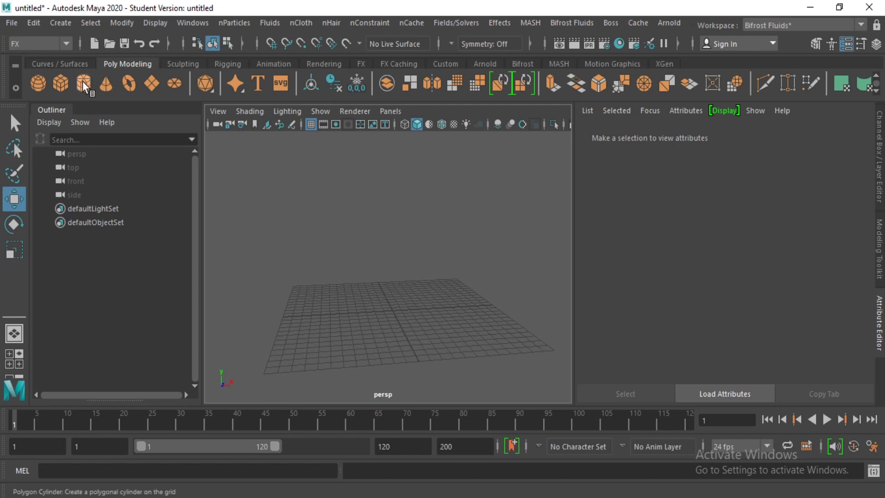
left_click(66, 82)
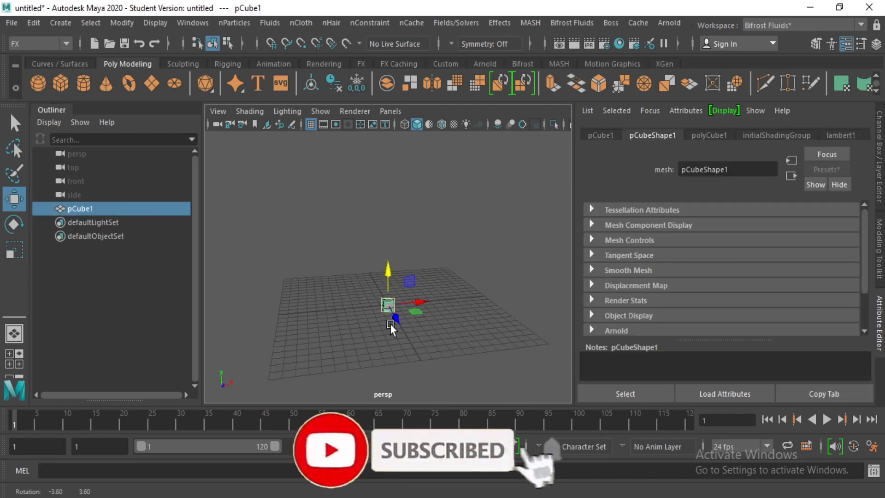
left_click_drag(389, 286, 389, 267)
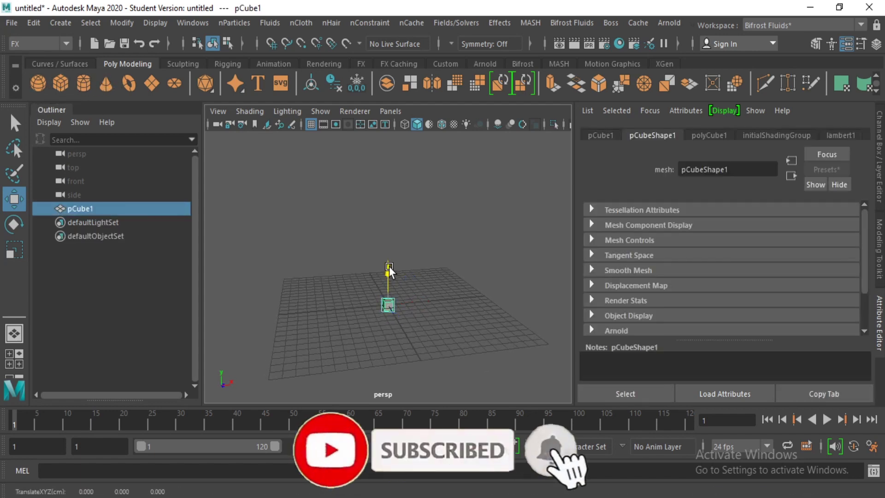
left_click(14, 250)
mouse_move(388, 299)
left_mouse_down()
mouse_move(420, 316)
mouse_move(559, 343)
left_mouse_up()
key("w")
mouse_move(378, 265)
left_mouse_down()
mouse_move(402, 115)
mouse_move(396, 159)
mouse_move(395, 149)
left_mouse_up()
- Switch the cube to face selection mode
left_click_drag(347, 240, 369, 213, "alt")
right_click_drag(370, 214, 392, 106)
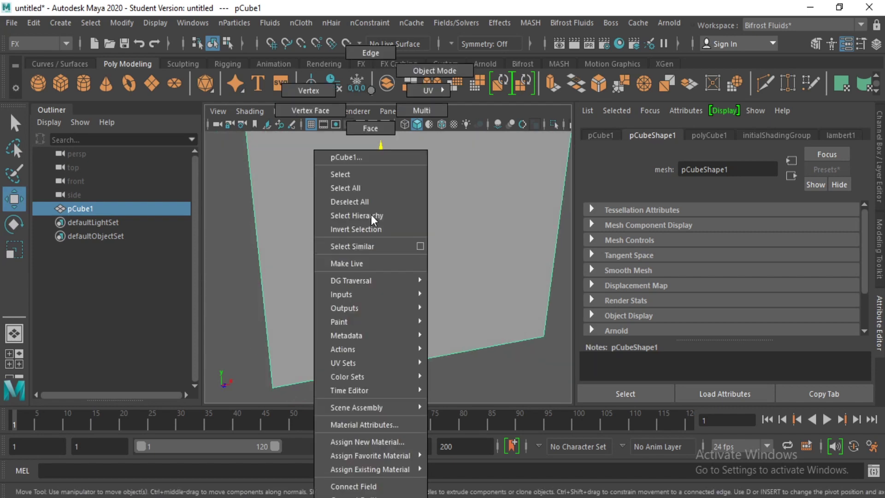
left_click(370, 129)
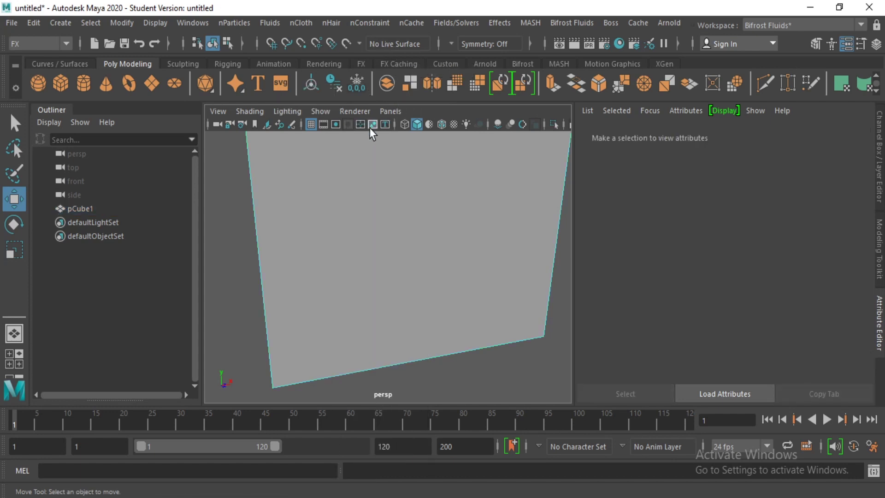
- Delete the front face of the big cube
scroll(422, 257, "up", 2)
scroll(424, 251, "up", 2)
left_click(428, 245)
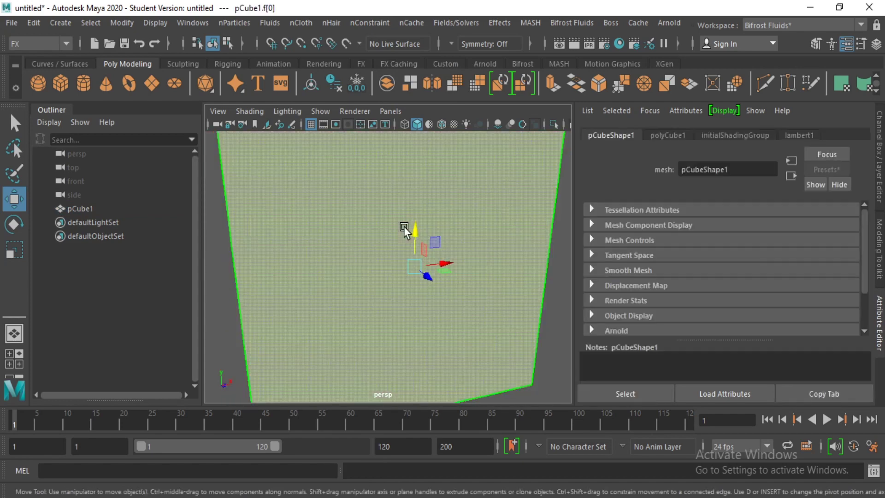
key("ctrl+z")
- Return to object mode and tumble the view into the open box, deselecting it
middle_click_drag(403, 226, 431, 228, "alt")
left_click_drag(431, 228, 423, 250, "alt")
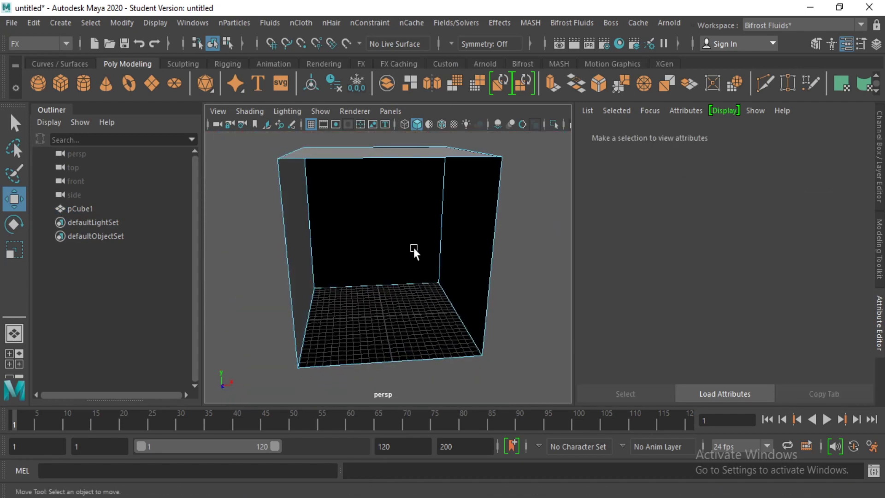
right_click_drag(395, 189, 430, 72)
mouse_move(466, 329)
left_mouse_down("alt")
mouse_move(522, 300)
mouse_move(460, 325)
mouse_move(508, 318)
left_mouse_up("alt")
left_click(507, 318)
scroll(521, 294, "up", 2)
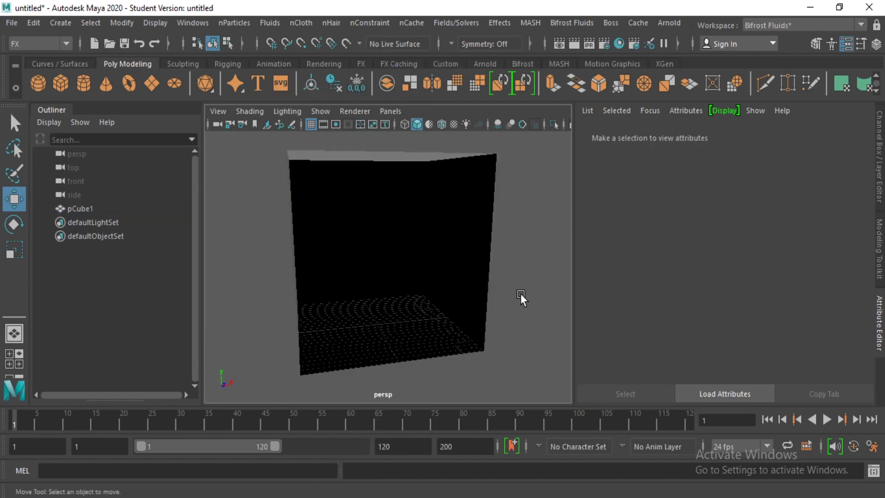
scroll(520, 294, "up", 2)
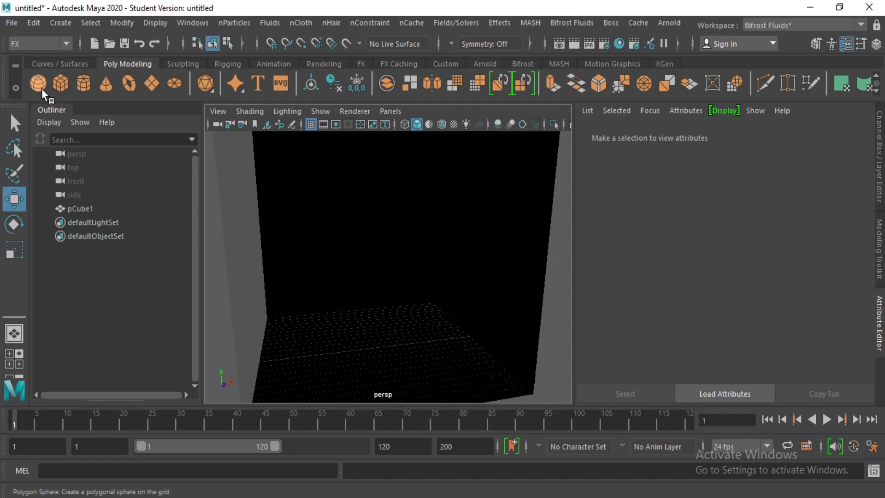
- Add an enlarged polygon sphere on the left and Shift-drag a duplicate beside it
left_click(42, 87)
mouse_move(407, 343)
left_mouse_down()
mouse_move(353, 341)
mouse_move(284, 283)
left_mouse_up()
left_click(11, 248)
left_click_drag(326, 315, 367, 321)
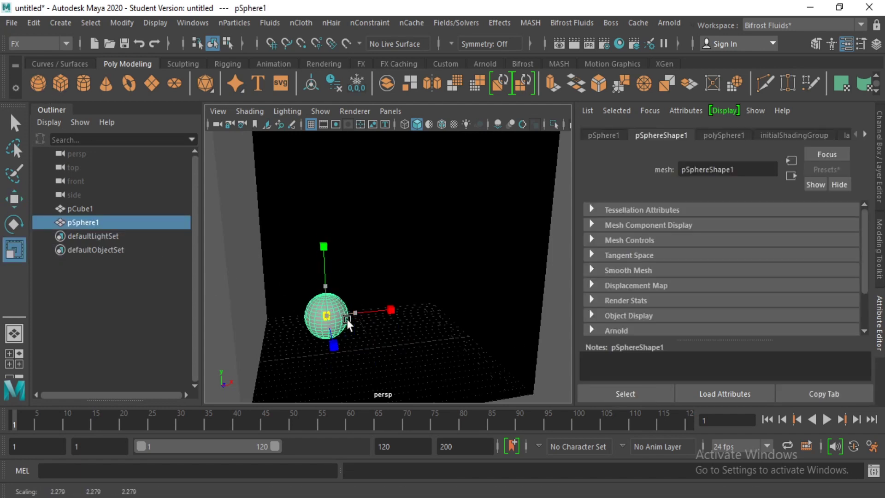
left_click(14, 198)
mouse_move(355, 313)
left_mouse_down("shift")
mouse_move(455, 306)
mouse_move(423, 316)
mouse_move(432, 315)
left_mouse_up("shift")
left_click(558, 275)
- Widen the room cube pCube1 along X
left_click(385, 256)
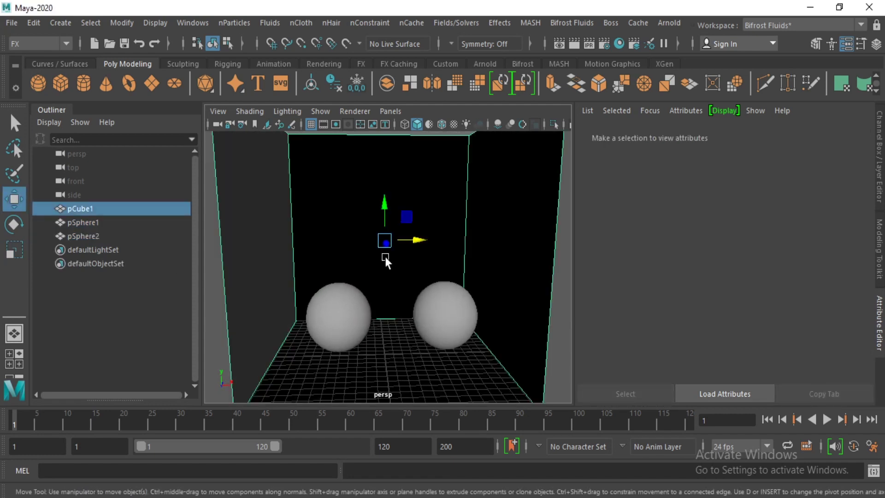
key("r")
mouse_move(420, 238)
left_mouse_down()
mouse_move(444, 240)
mouse_move(364, 242)
left_mouse_up()
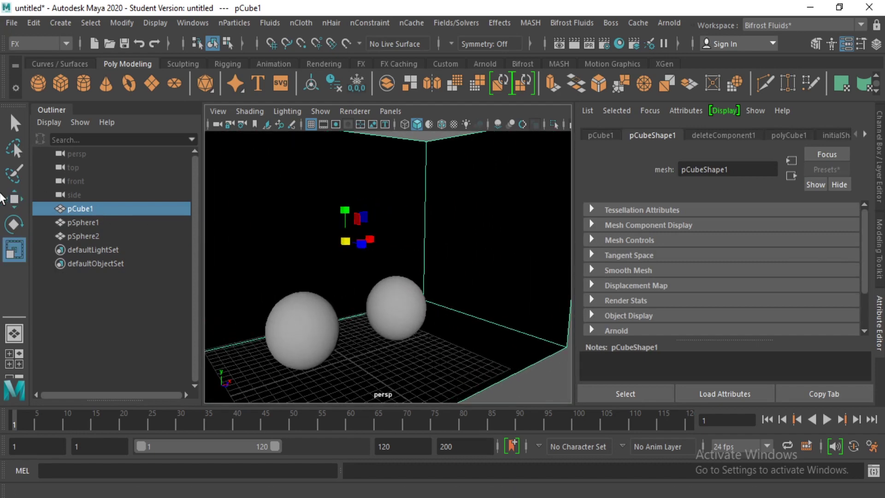
left_click(14, 199)
- Nudge the room box right and assign a new Standard Surface material to the left sphere
left_click_drag(366, 245, 393, 253)
left_click(321, 319)
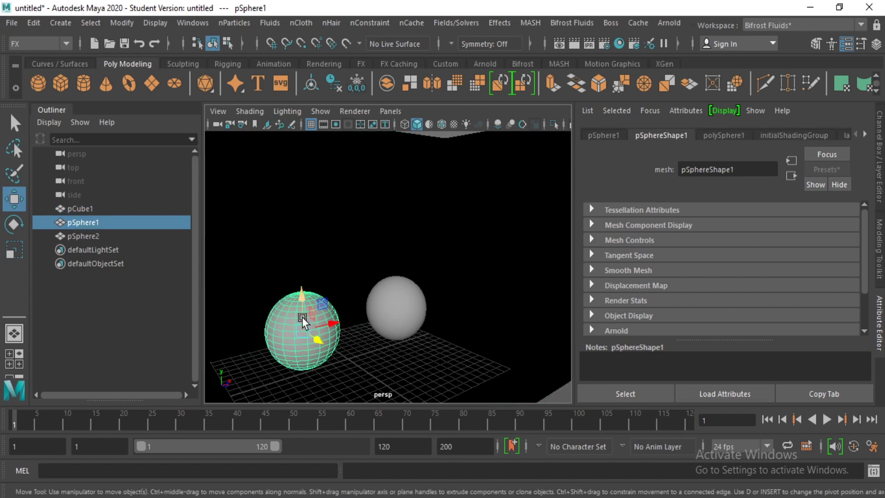
right_click(302, 317)
mouse_move(302, 456)
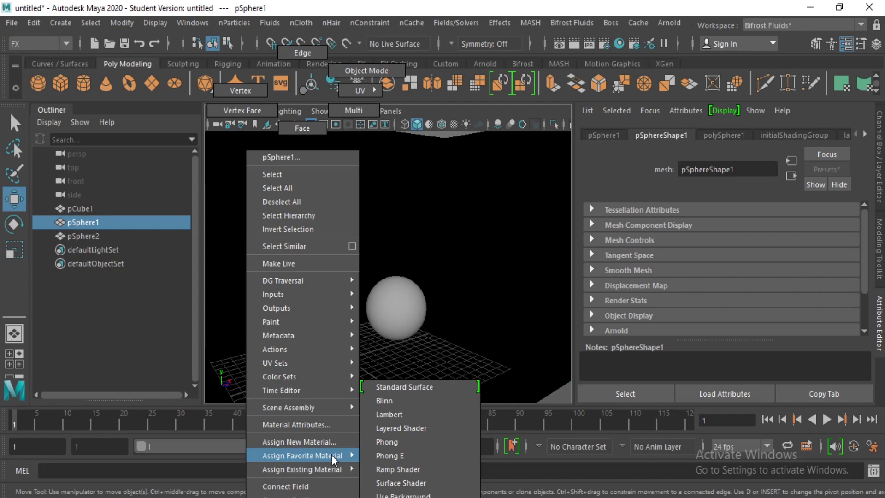
left_click(403, 386)
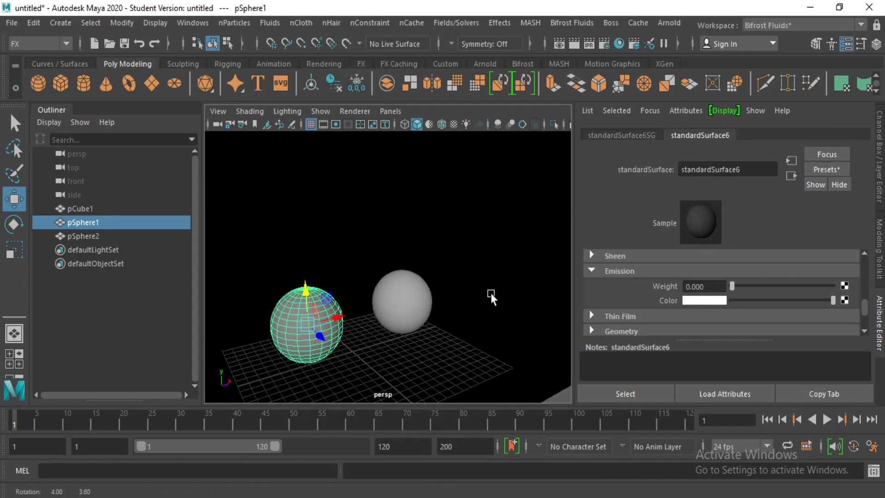
- Set the material's base weight to 0 and emission weight to 1.000
left_click_drag(493, 292, 461, 297, "alt")
scroll(752, 297, "up", 5)
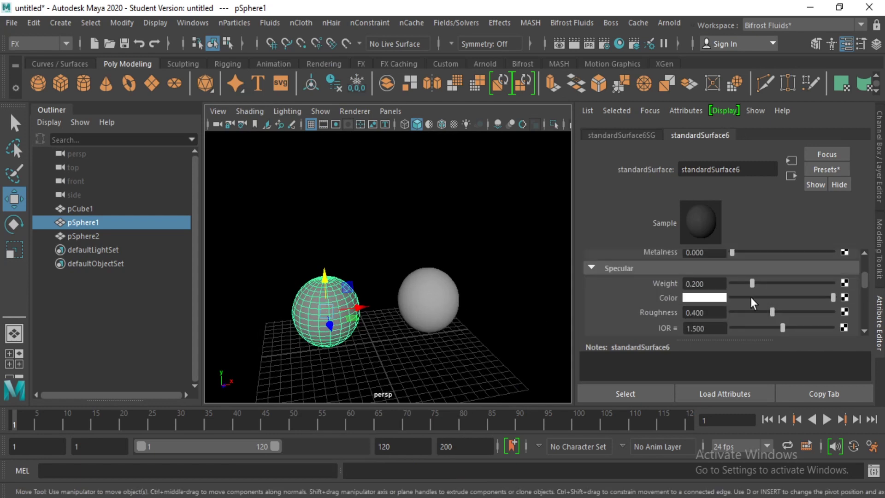
scroll(752, 297, "up", 3)
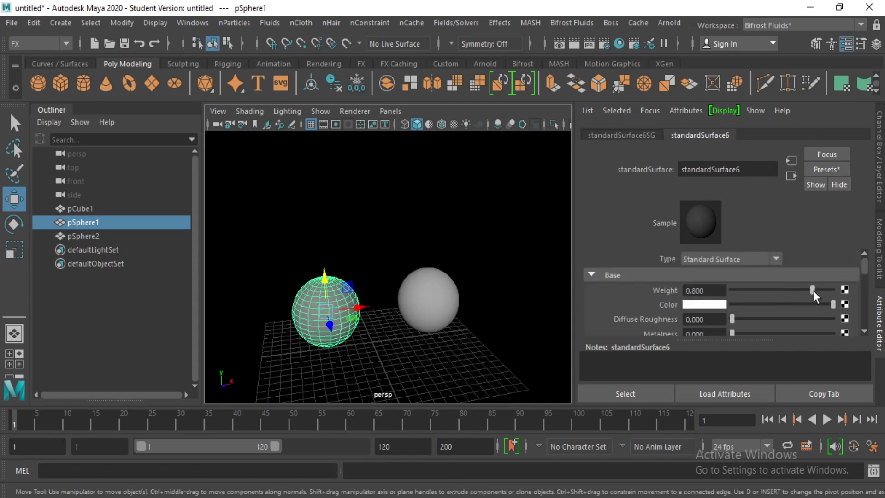
left_click_drag(814, 291, 704, 288)
scroll(718, 293, "down", 1)
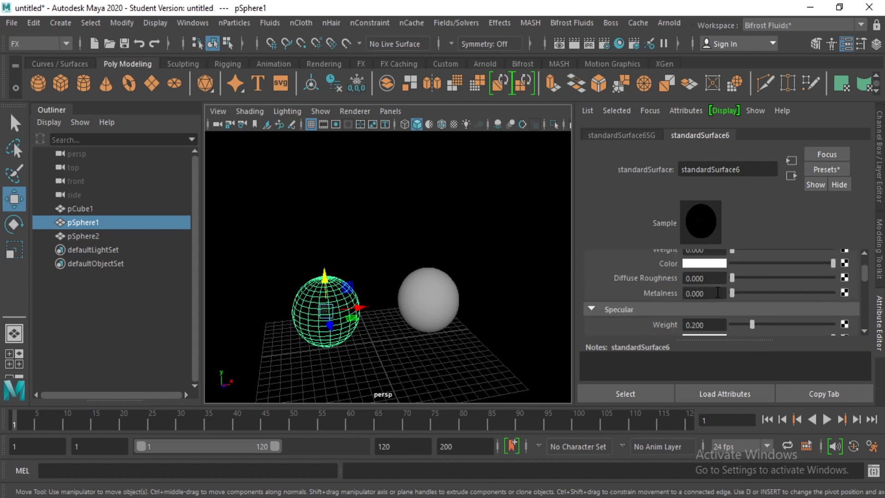
left_click(676, 309)
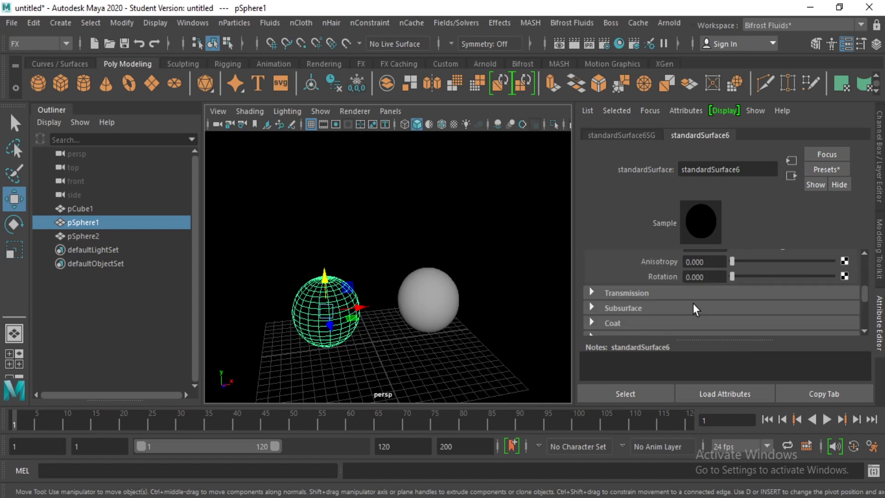
scroll(673, 302, "down", 3)
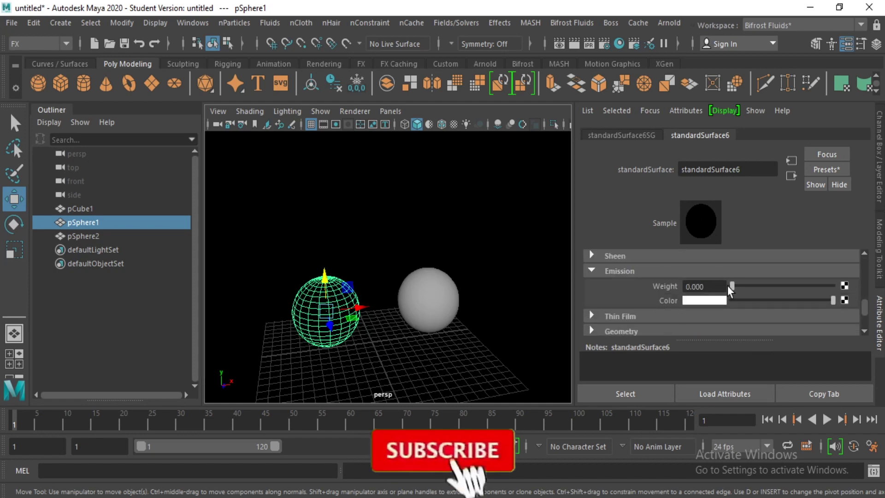
left_click_drag(734, 284, 833, 286)
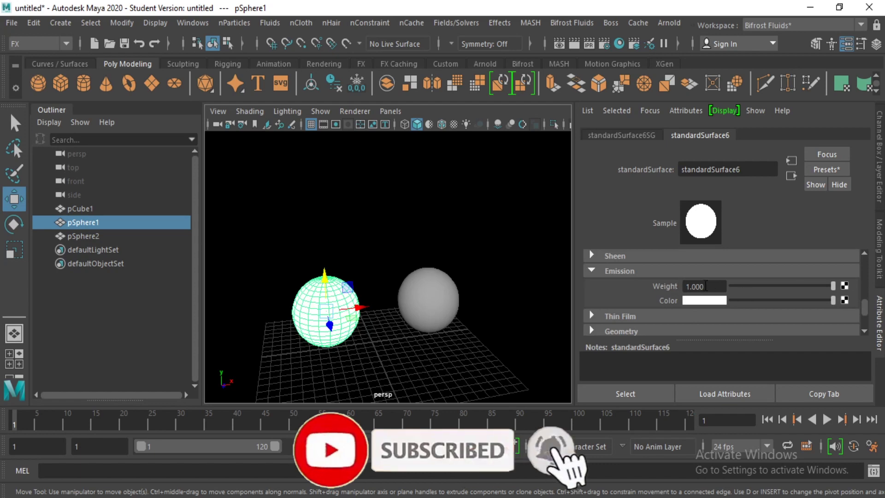
mouse_move(447, 299)
left_mouse_down("alt")
mouse_move(408, 284)
mouse_move(419, 253)
left_mouse_up("alt")
left_click(667, 20)
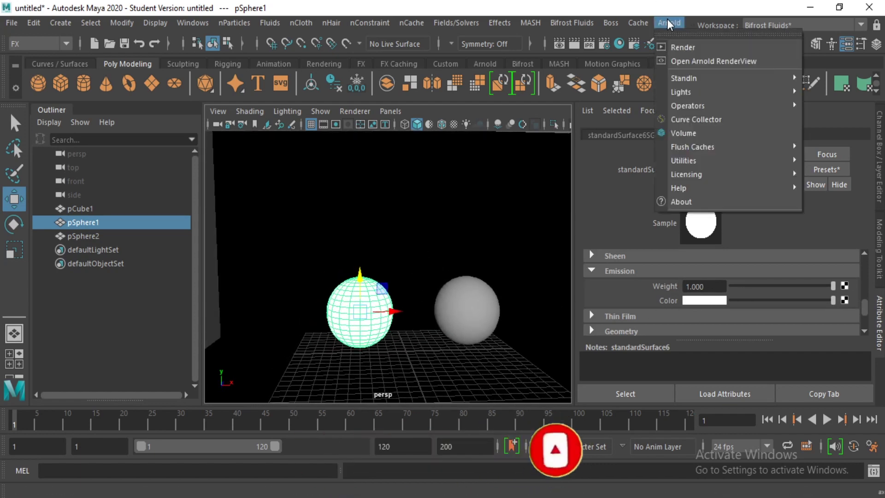
- Render with Arnold and place the RenderView window left of the Attribute Editor
left_click(684, 47)
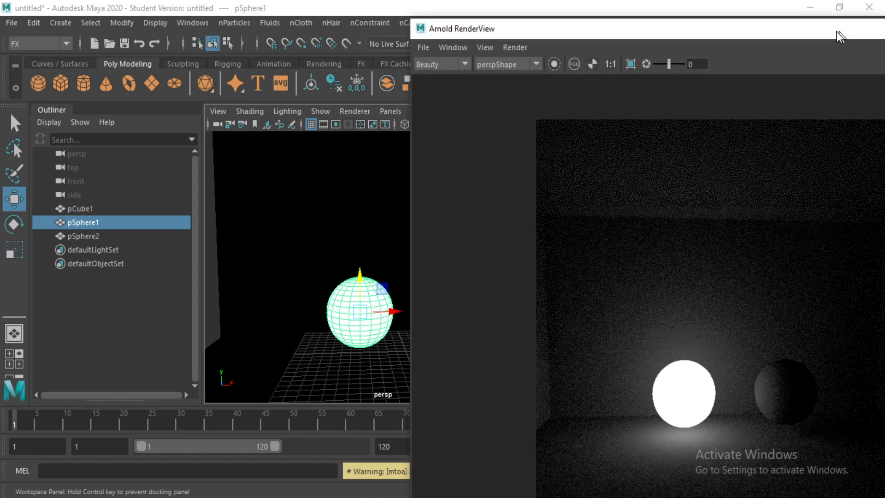
mouse_move(836, 32)
left_mouse_down()
mouse_move(730, 26)
mouse_move(648, 200)
left_mouse_up()
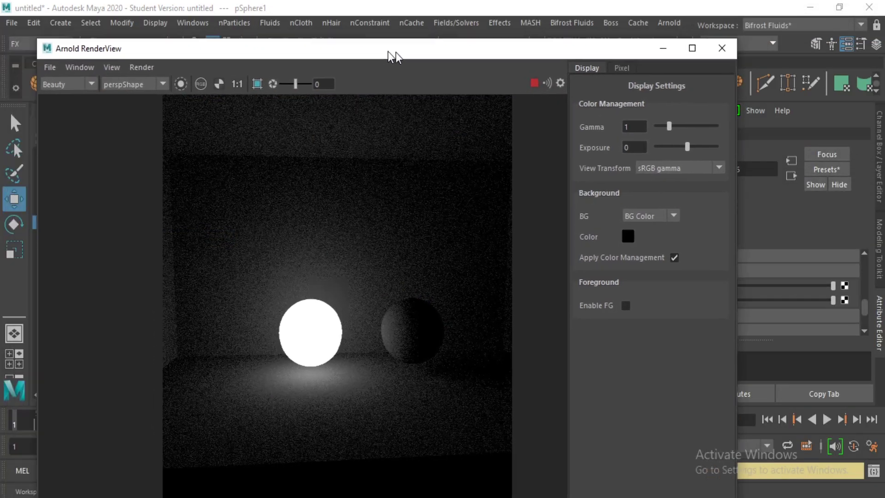
left_click_drag(647, 200, 410, 50)
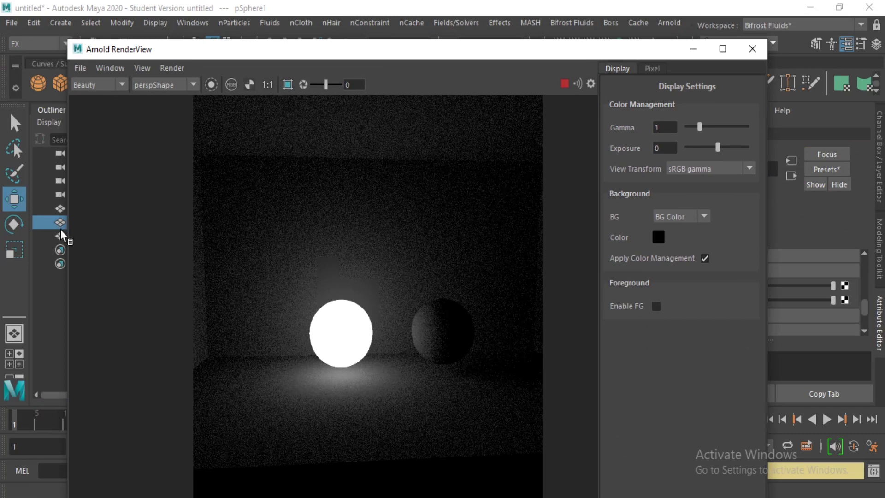
left_click_drag(63, 231, 279, 226)
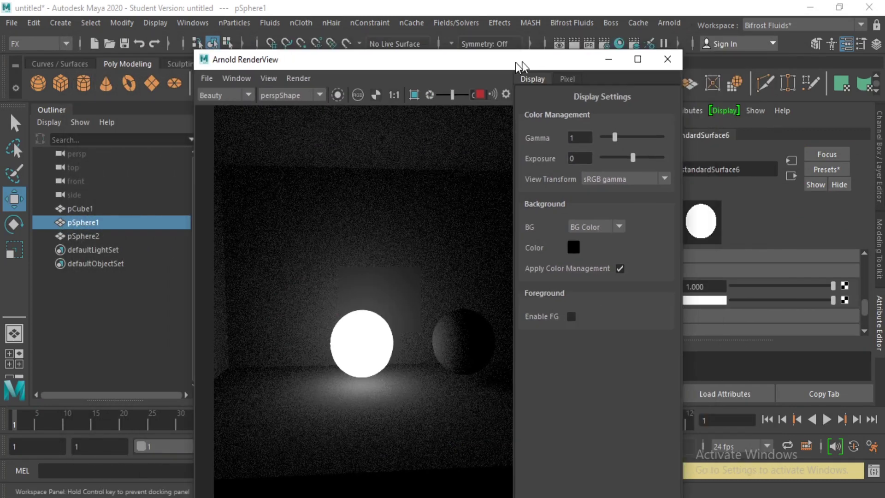
left_click_drag(627, 42, 410, 57)
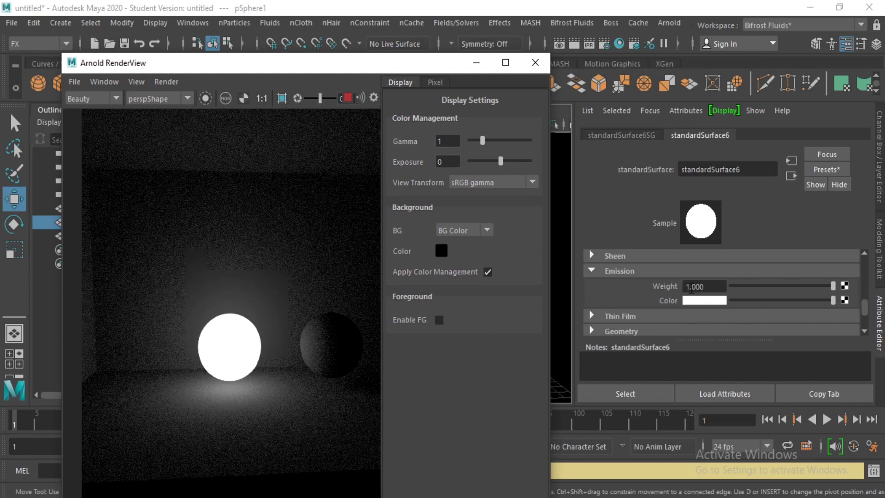
- Set emission weight to 3.000 and emission colour to cyan, then close the picker and RenderView
left_click(689, 287)
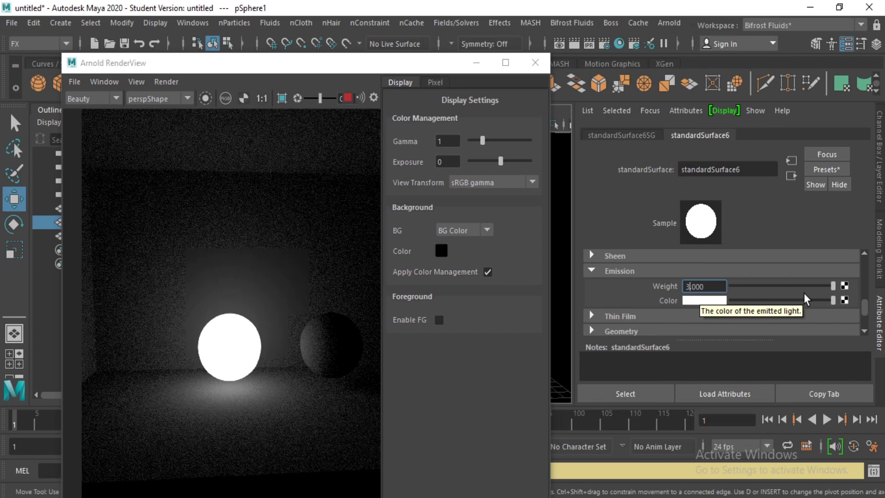
key("Return")
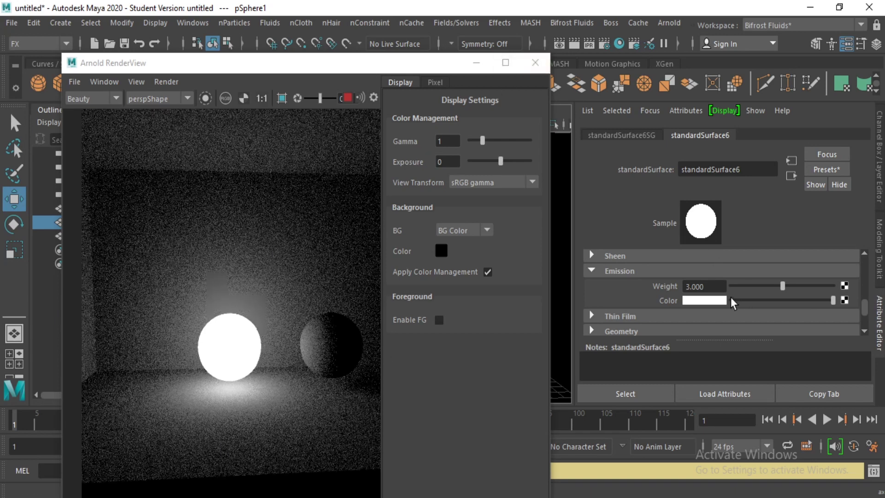
left_click(707, 302)
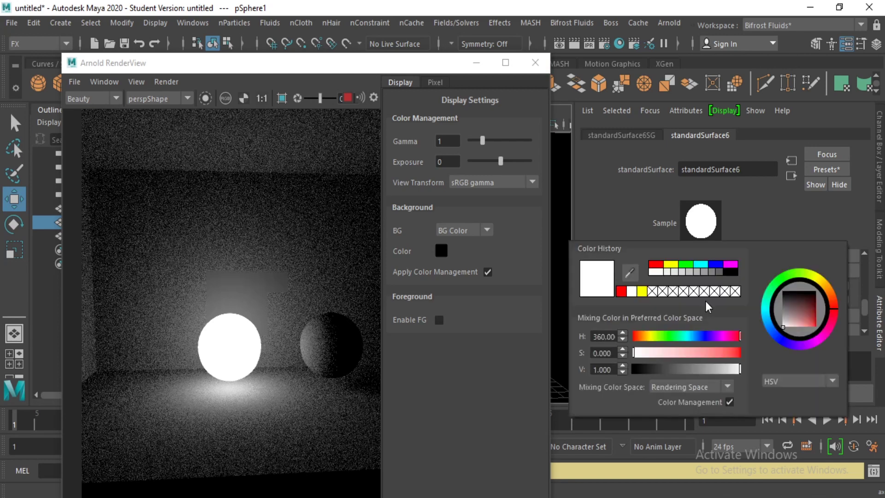
left_click(662, 270)
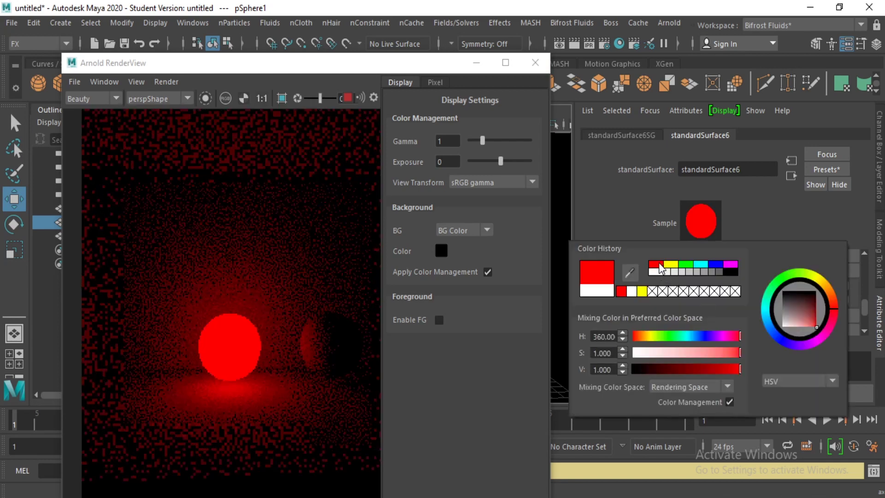
left_click(668, 266)
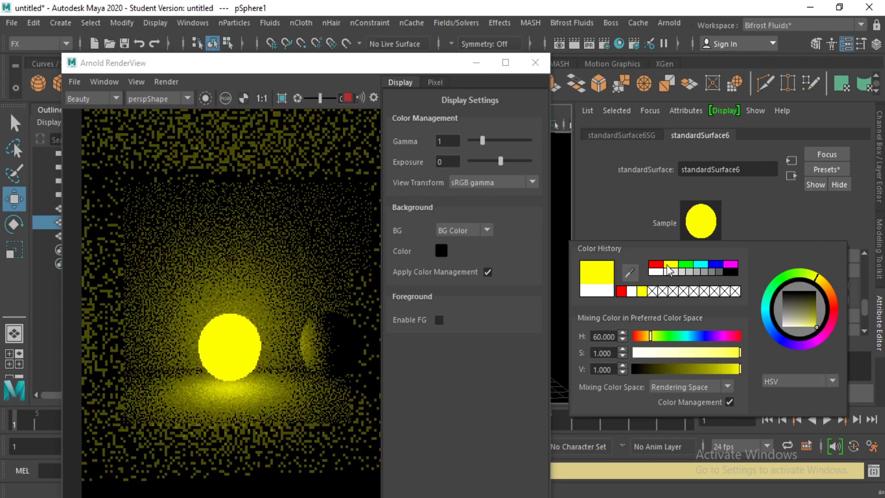
left_click(683, 265)
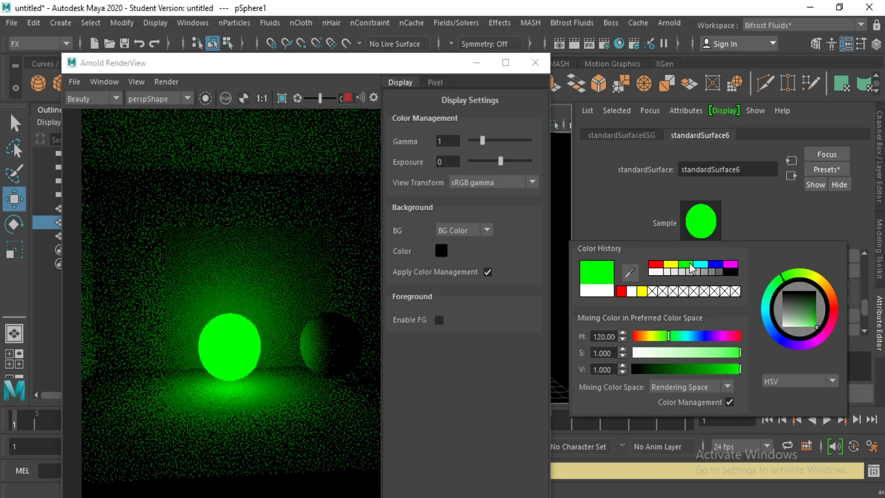
left_click(704, 266)
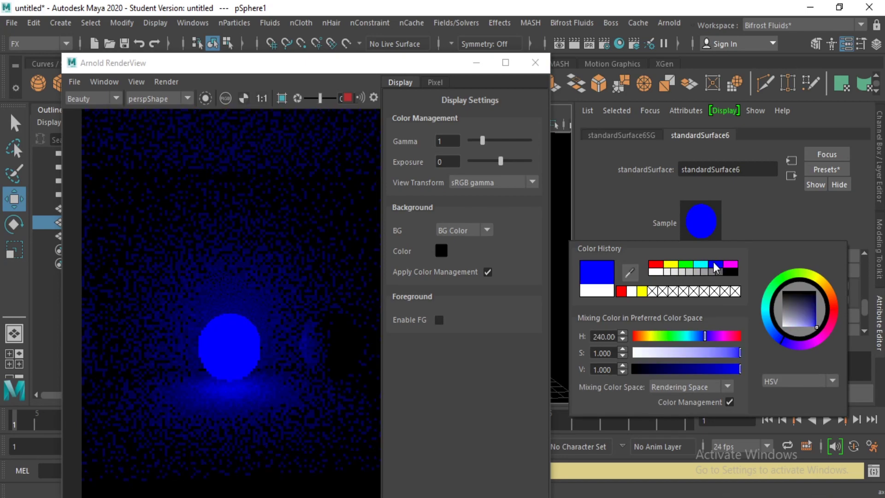
left_click(700, 266)
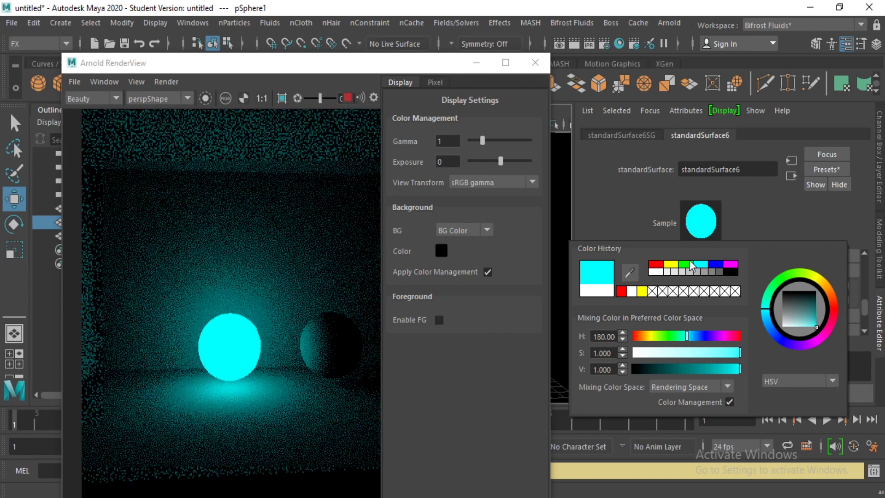
left_click(535, 63)
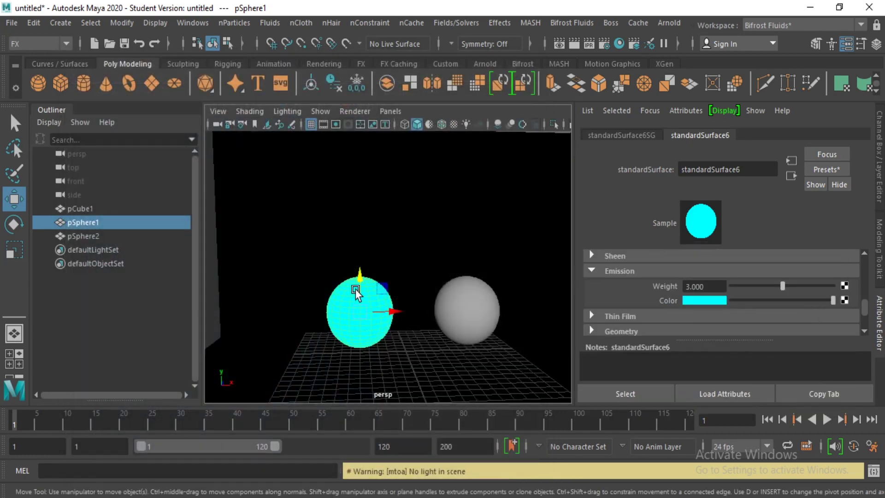
- Zoom in and convert pSphere2 into an Arnold Mesh Light
scroll(369, 300, "up", 2)
scroll(369, 300, "up", 2)
scroll(461, 323, "up", 2)
left_click(511, 339)
middle_click_drag(516, 339, 513, 332, "alt")
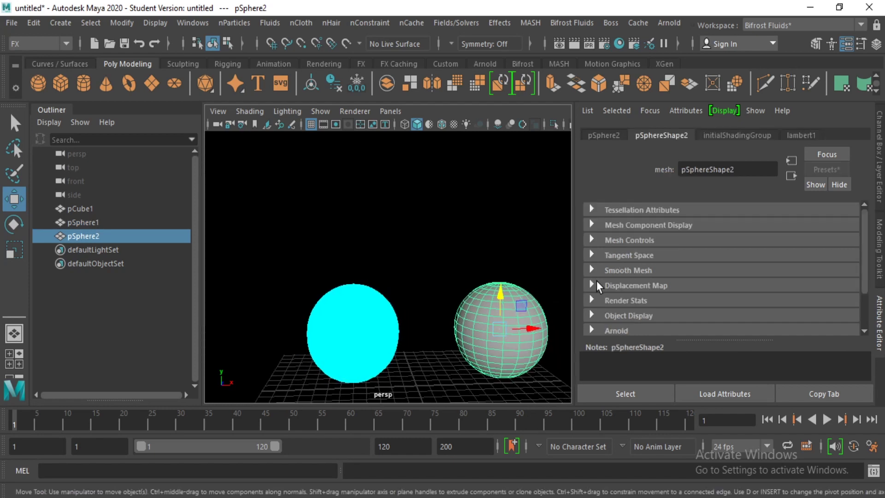
left_click(676, 21)
mouse_move(681, 92)
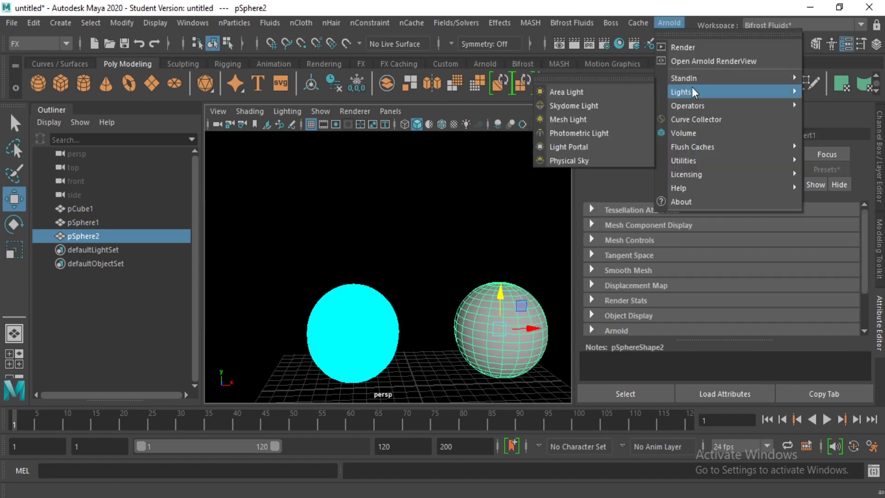
left_click(569, 121)
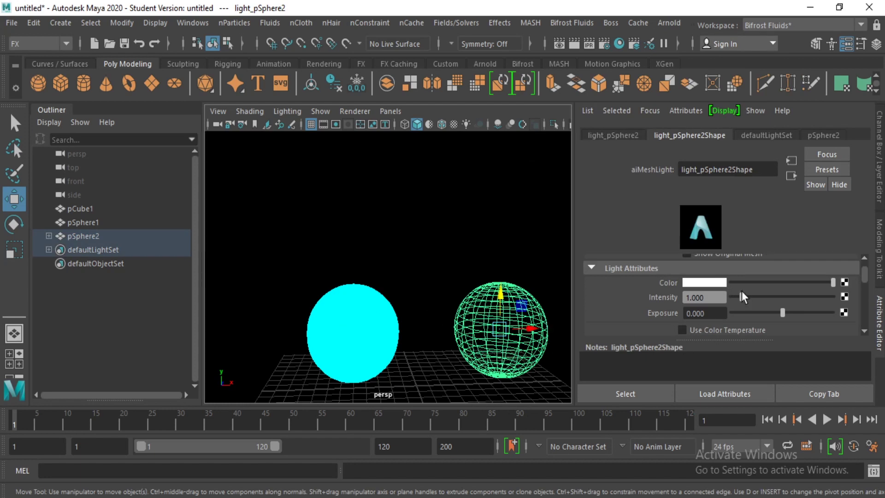
- Move the cyan sphere out of the room, shift the light sphere left, and set intensity 100, exposure 5
left_click_drag(741, 296, 802, 298)
left_click(365, 305)
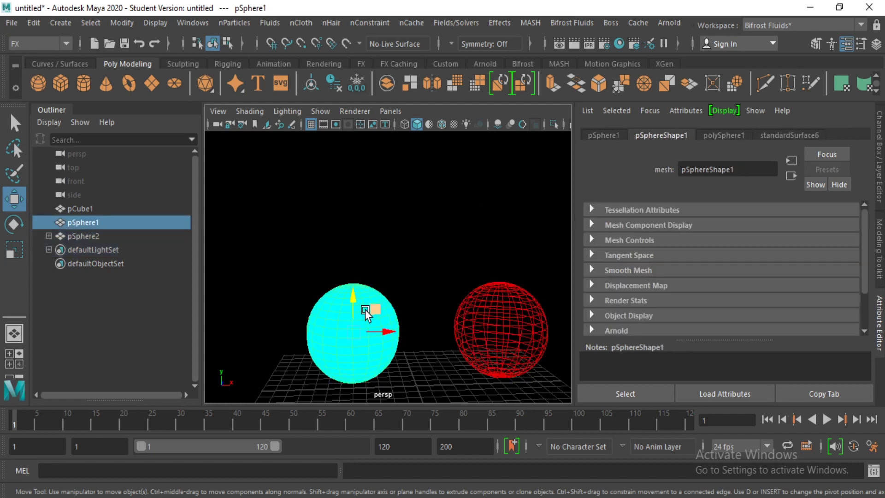
left_click_drag(393, 330, 177, 342)
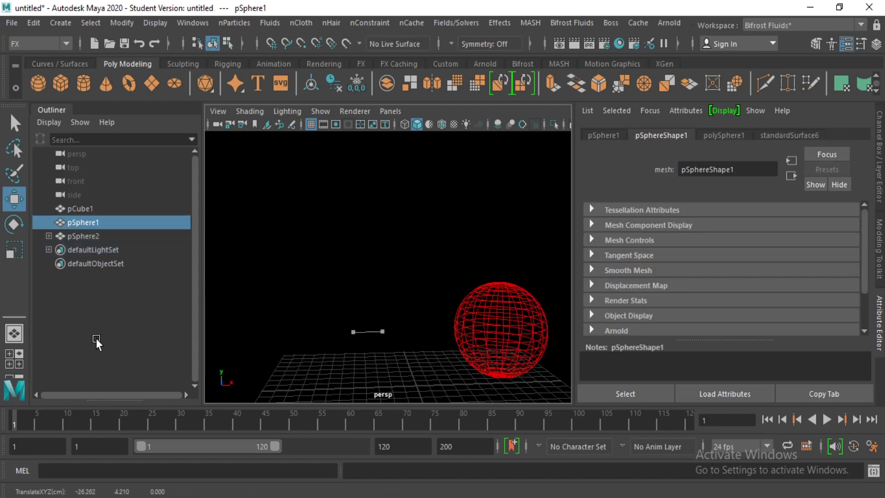
left_click(478, 331)
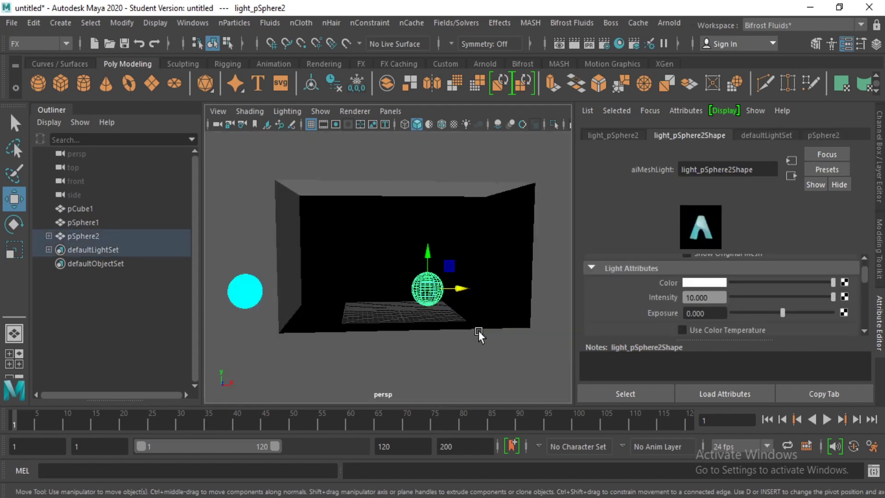
left_click_drag(498, 309, 442, 308)
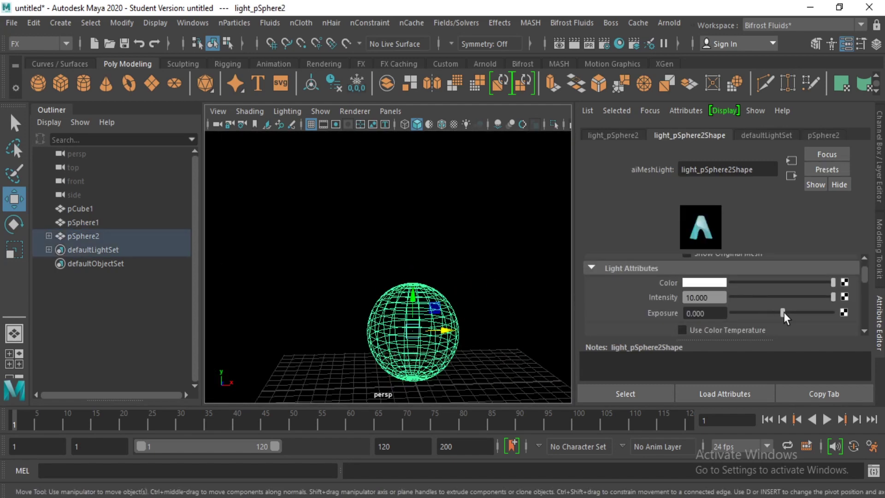
left_click_drag(788, 313, 833, 312)
type("100.000")
key("Return")
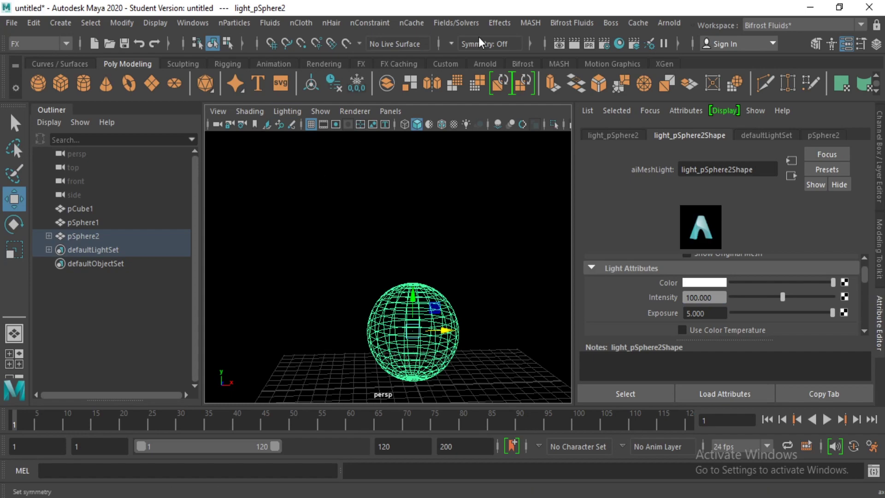
left_click(669, 23)
- Start an Arnold render and set the mesh light's exposure to 1
left_click(674, 43)
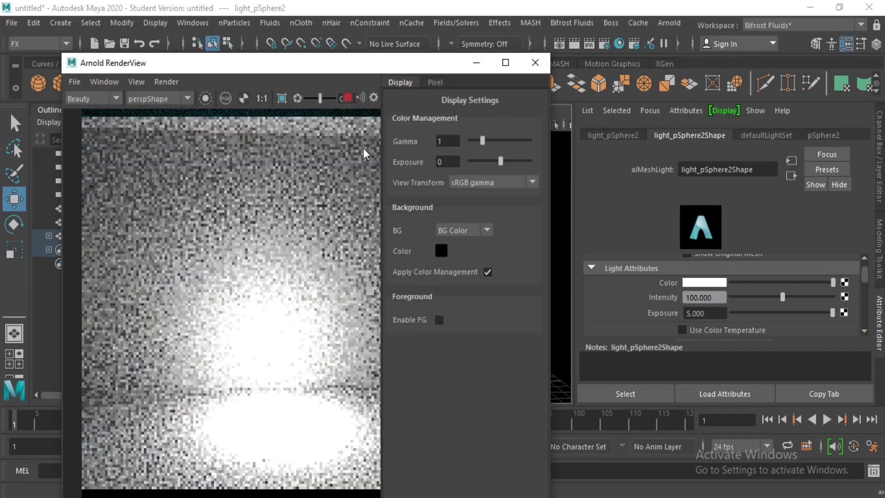
mouse_move(300, 64)
left_mouse_down()
mouse_move(326, 33)
mouse_move(300, 49)
left_mouse_up()
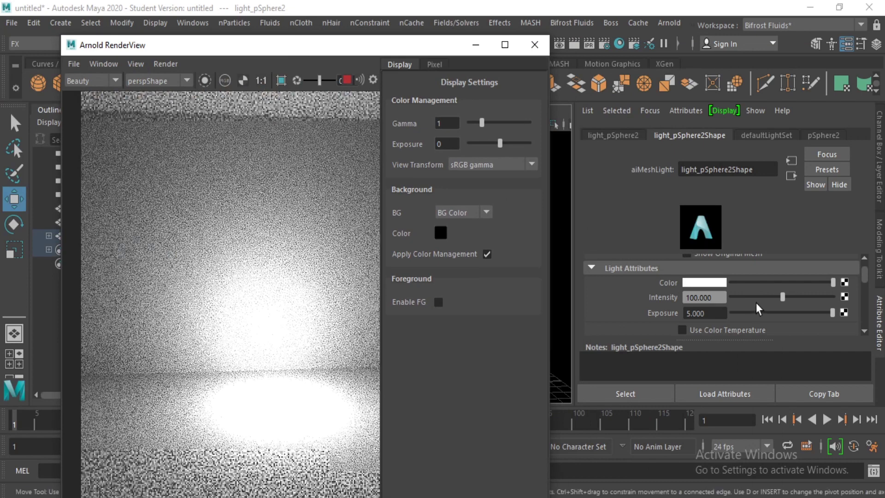
double_click(701, 313)
type("1")
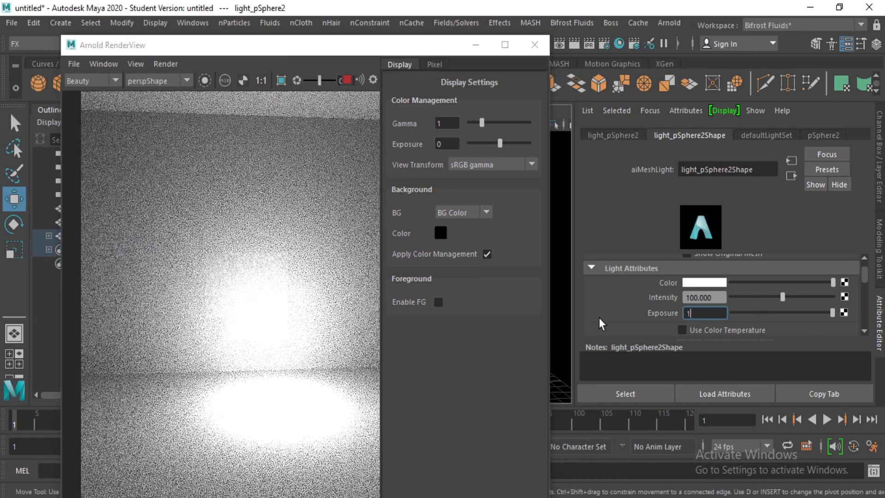
key("Return")
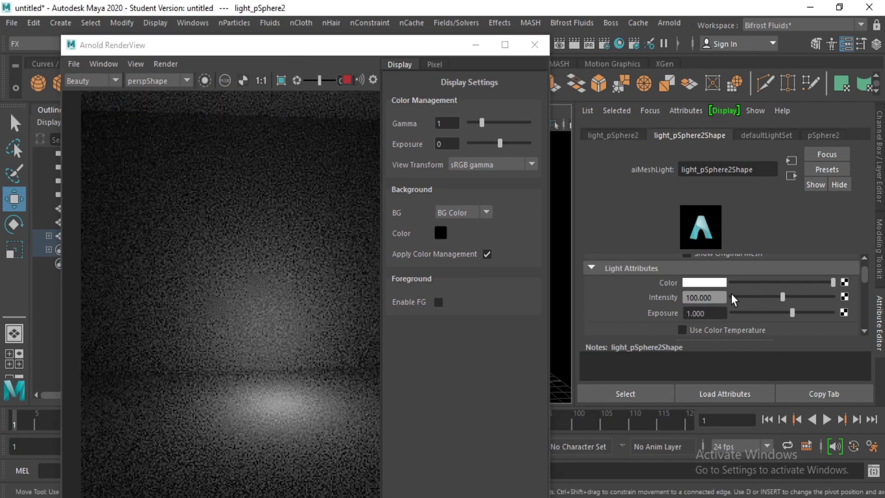
- Try light intensities 200 and 2000, settle on 500, and close the render preview
left_click_drag(782, 297, 833, 297)
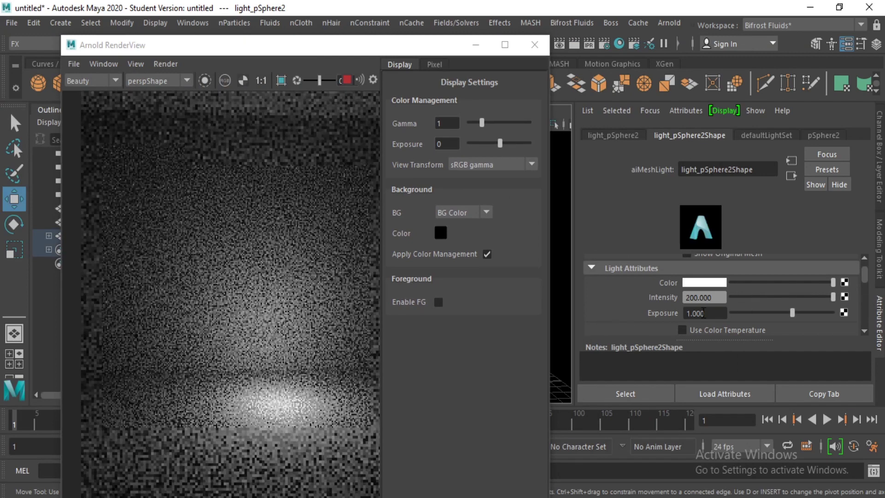
double_click(692, 297)
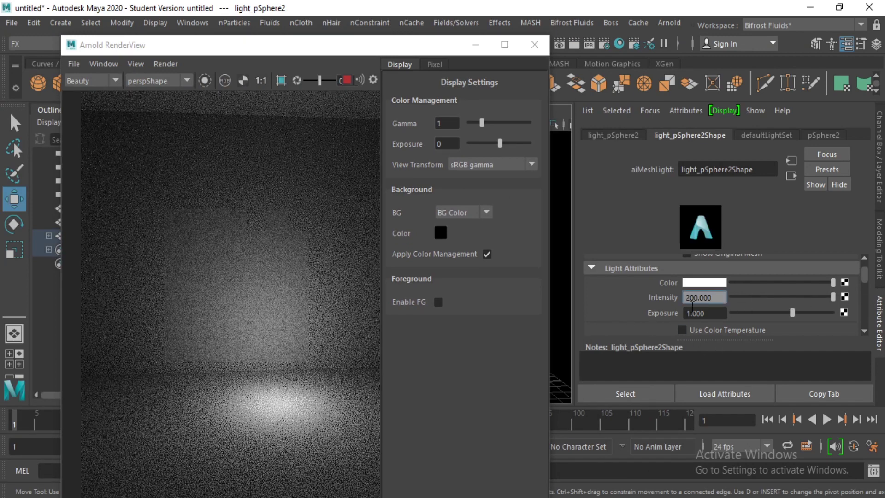
type("2000")
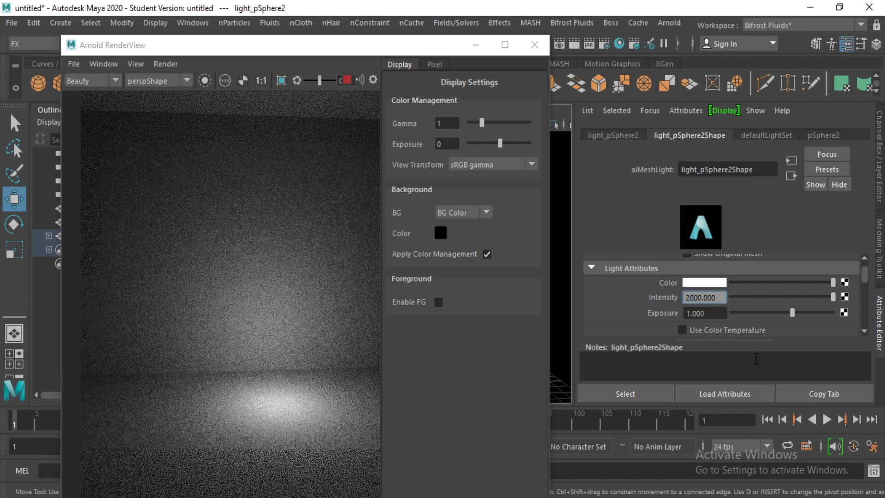
key("Return")
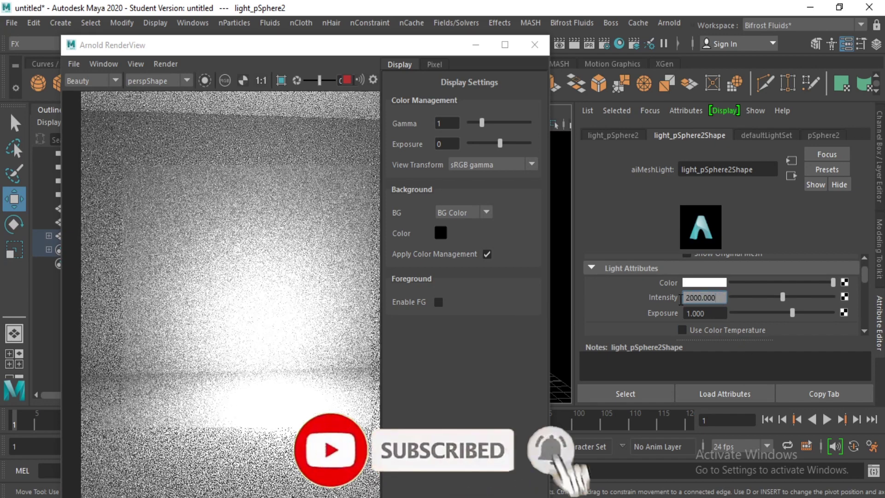
type("500")
key("Return")
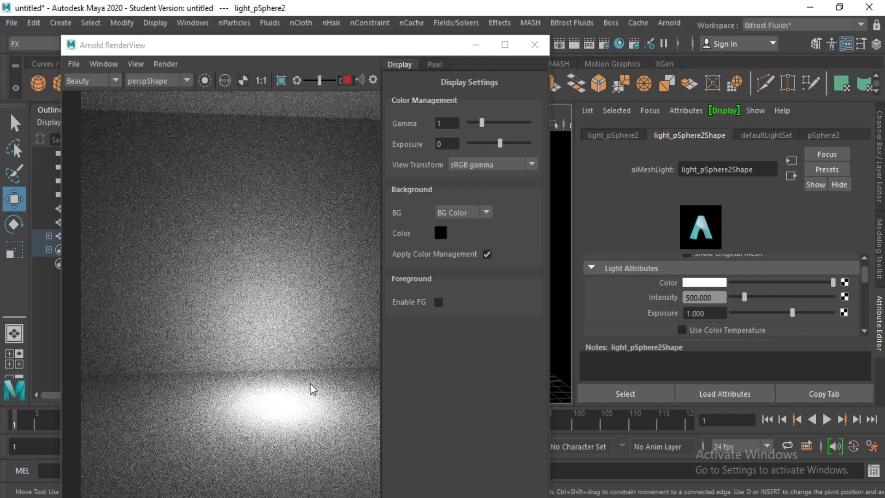
left_click(534, 44)
- Move the cyan sphere back right into the room
scroll(322, 258, "down", 3)
scroll(322, 258, "down", 3)
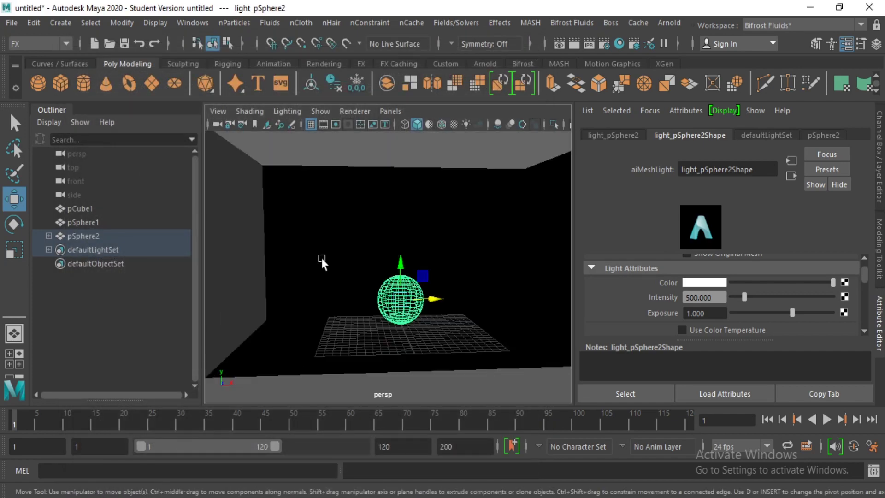
scroll(322, 258, "down", 3)
left_click(241, 341)
left_click_drag(249, 341, 358, 347)
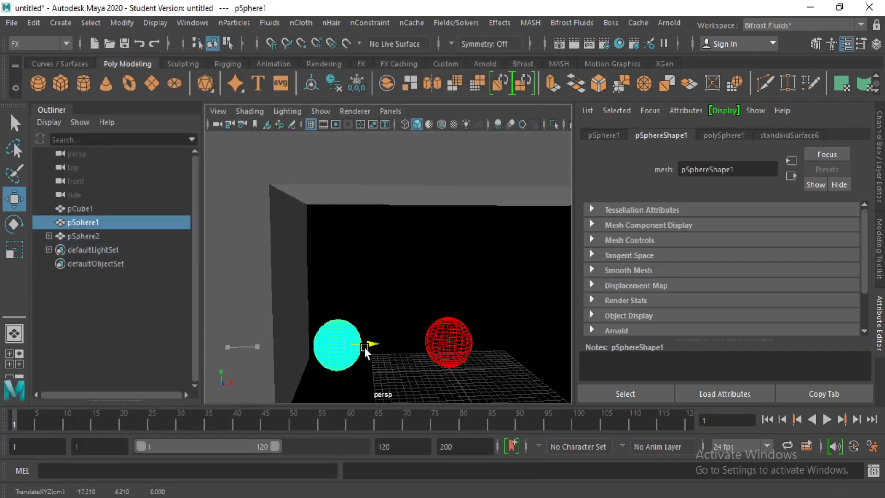
- Delete the grey mesh-light sphere pSphere2
left_click(458, 342)
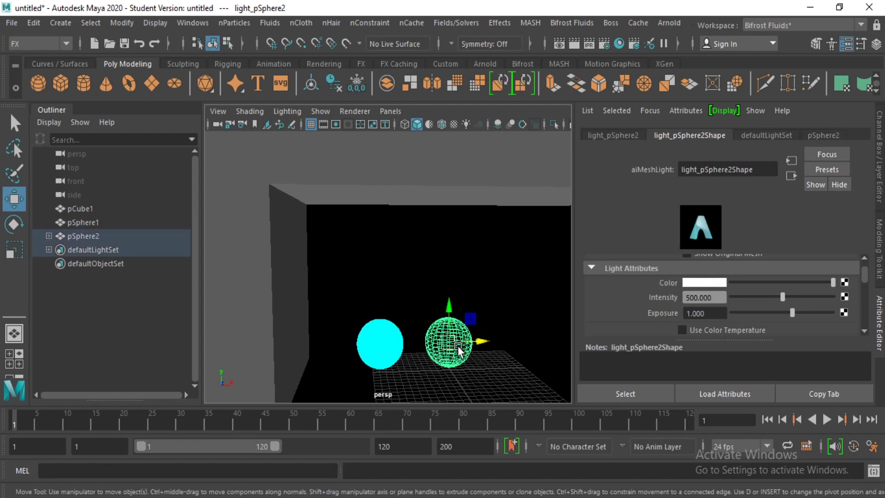
left_click(457, 346)
scroll(480, 353, "up", 2)
scroll(417, 280, "up", 2)
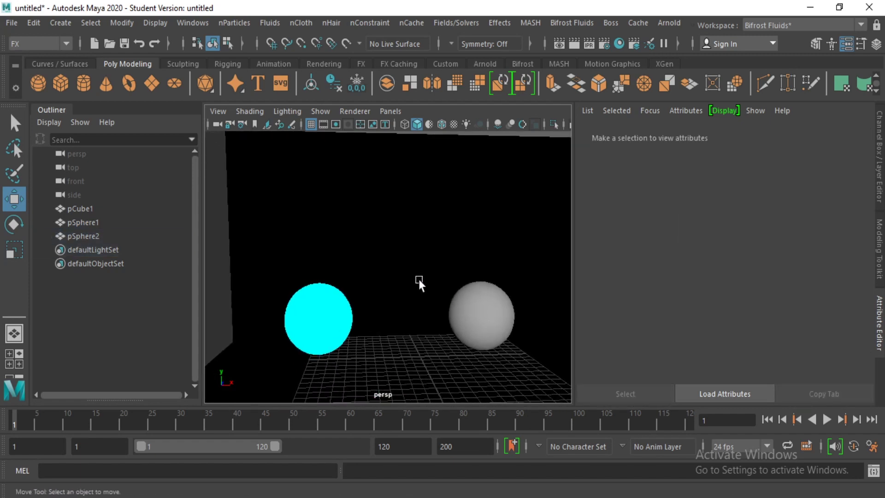
scroll(393, 305, "up", 2)
scroll(393, 305, "down", 1)
left_click(531, 297)
key("Delete")
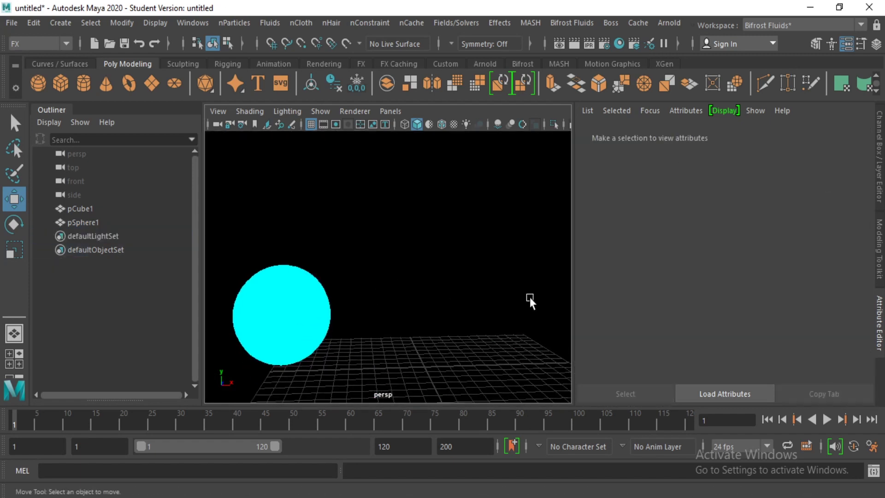
- Centre the cyan sphere in the room, frame it, and render it with Arnold
left_click(306, 308)
left_click_drag(314, 310, 446, 308)
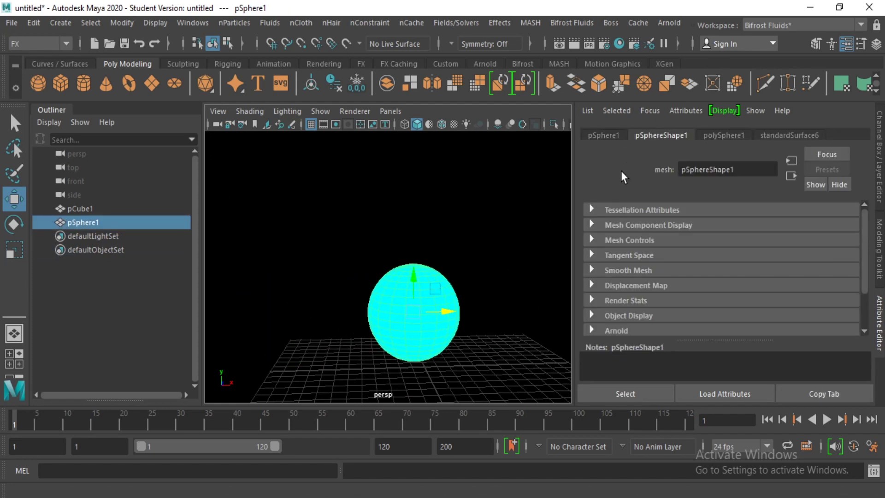
mouse_move(410, 340)
left_mouse_down("alt")
mouse_move(450, 328)
mouse_move(391, 293)
mouse_move(425, 269)
mouse_move(393, 277)
mouse_move(430, 296)
mouse_move(255, 292)
mouse_move(292, 313)
mouse_move(269, 312)
mouse_move(340, 292)
mouse_move(302, 319)
mouse_move(311, 300)
mouse_move(361, 327)
left_mouse_up("alt")
mouse_move(417, 320)
left_mouse_down("alt")
mouse_move(410, 281)
mouse_move(346, 296)
mouse_move(460, 166)
left_mouse_up("alt")
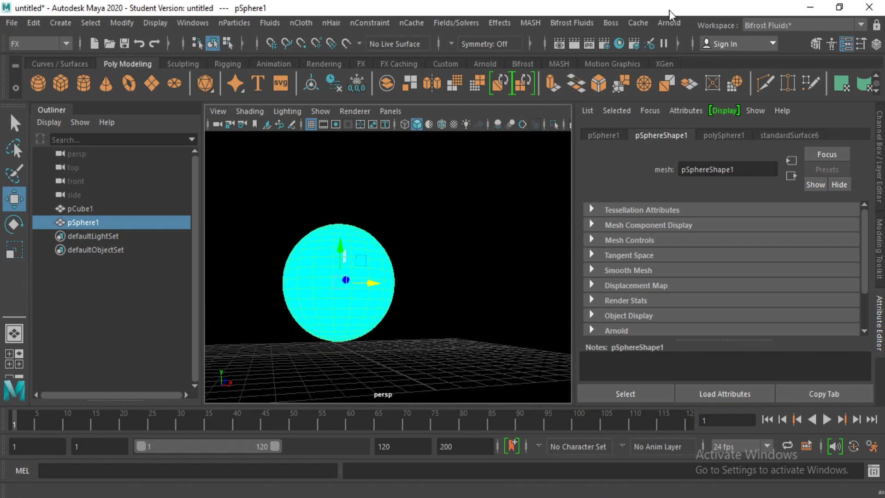
left_click(668, 23)
left_click(681, 46)
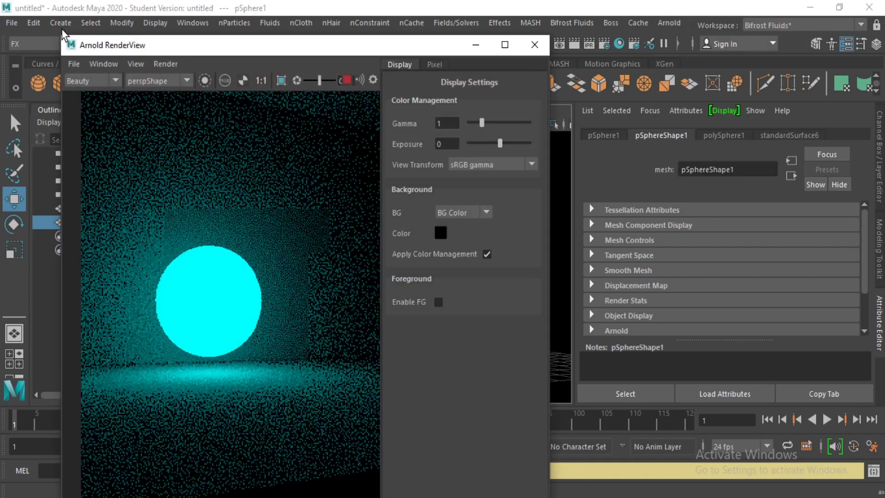
mouse_move(174, 46)
left_mouse_down()
mouse_move(2, 157)
mouse_move(434, 131)
mouse_move(524, 41)
mouse_move(362, 96)
left_mouse_up()
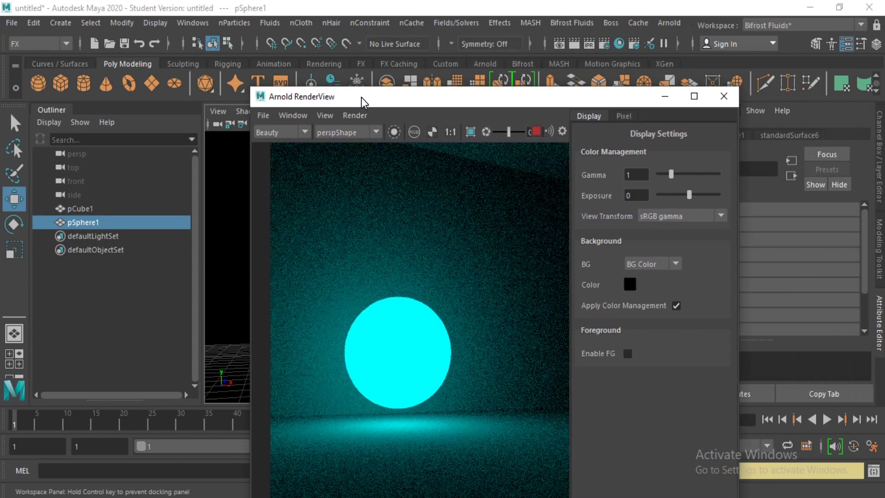
left_click_drag(361, 97, 326, 114)
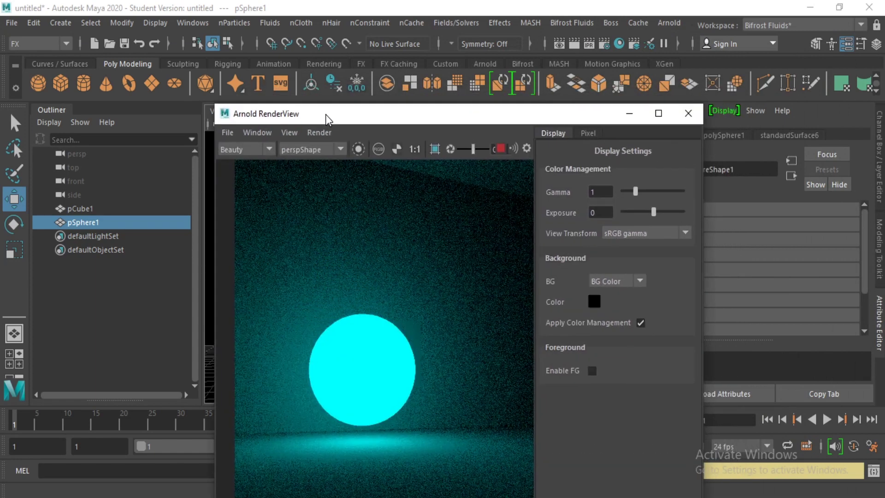